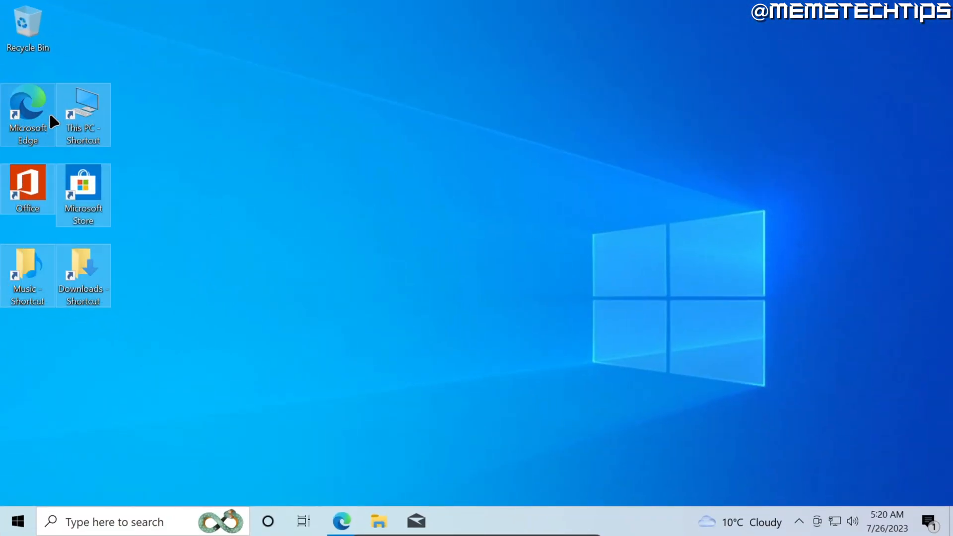
# - Drag the six arrow-marked shortcut icons from the left edge to the desktop centre
pyautogui.moveTo(49, 112); pyautogui.dragTo(440, 119)
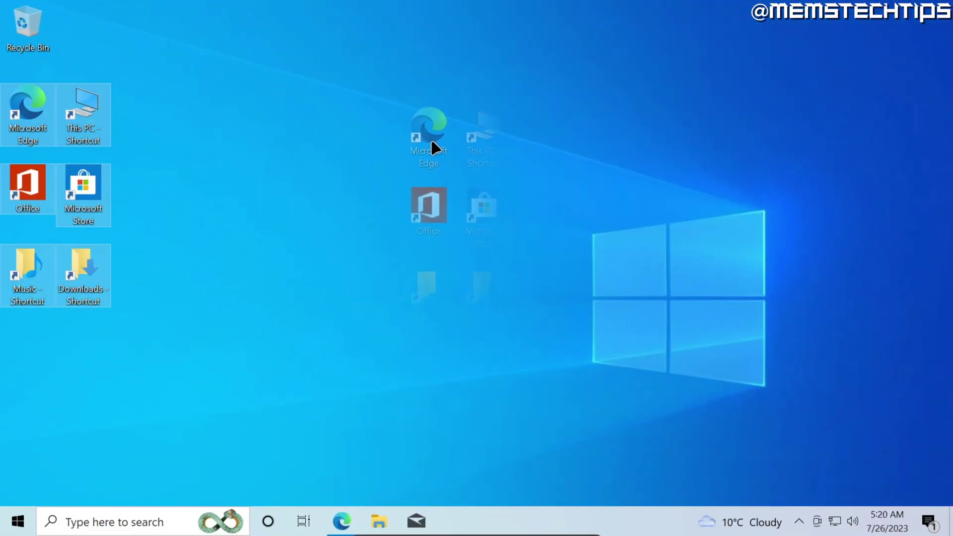
pyautogui.click(350, 145)
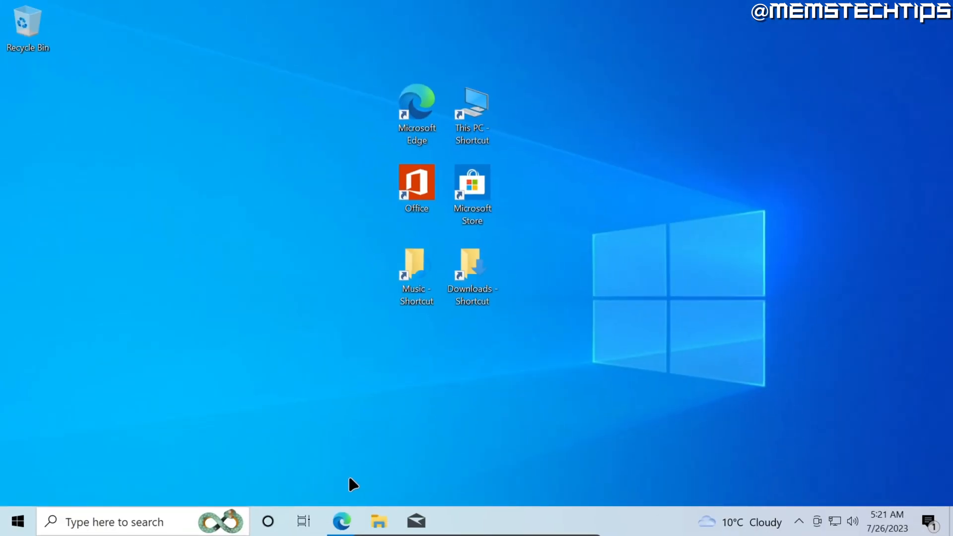
# - Download winaerotweaker.zip from the Winaero Tweaker site and reveal it in Downloads
pyautogui.click(341, 521)
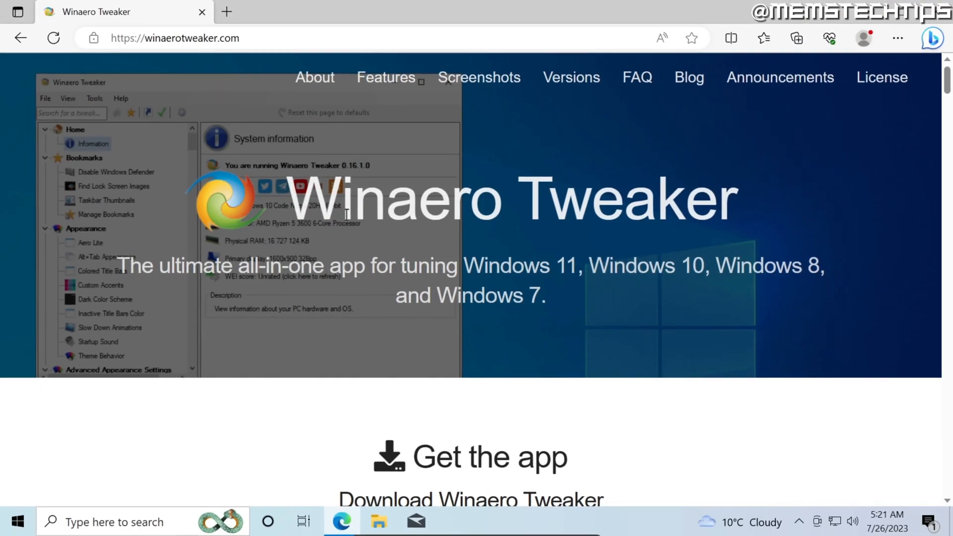
pyautogui.scroll(-4, 347, 213)
pyautogui.scroll(-1, 346, 224)
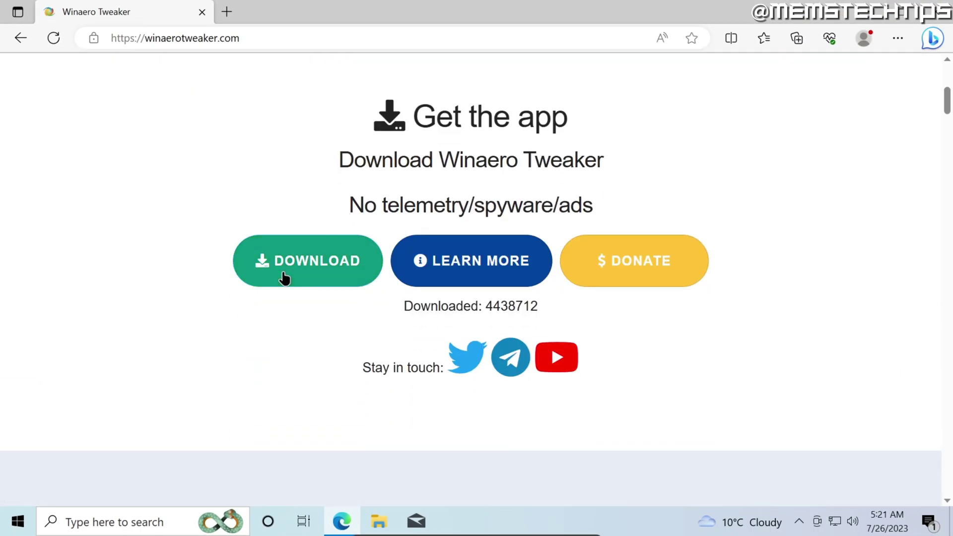
pyautogui.click(313, 280)
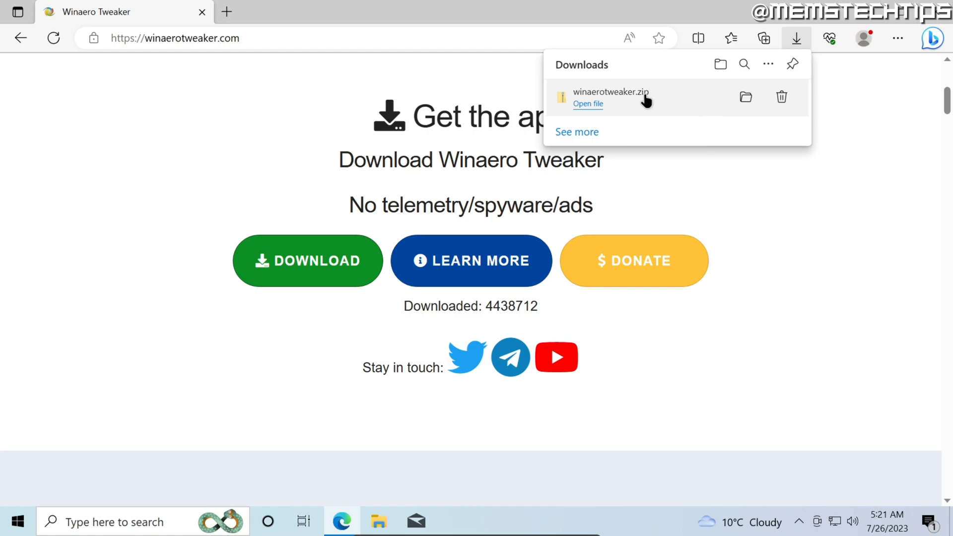
pyautogui.moveTo(640, 96)
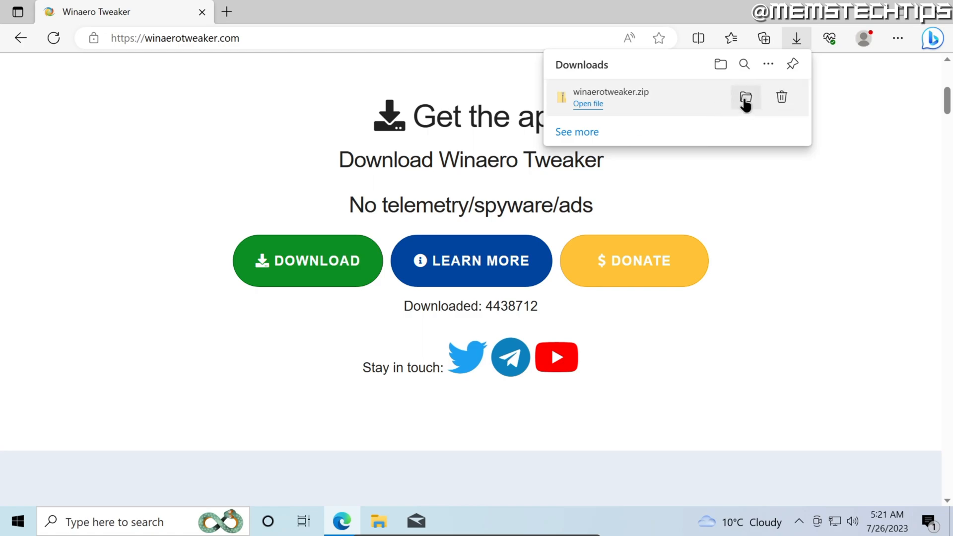
pyautogui.click(747, 98)
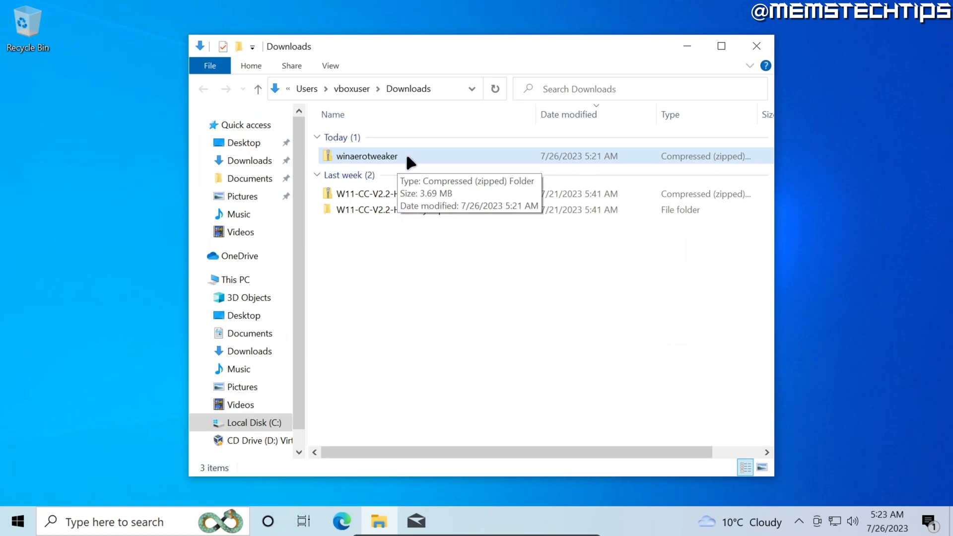
# - Extract all files from the winaerotweaker zip into its default winaerotweaker folder
pyautogui.click(391, 156)
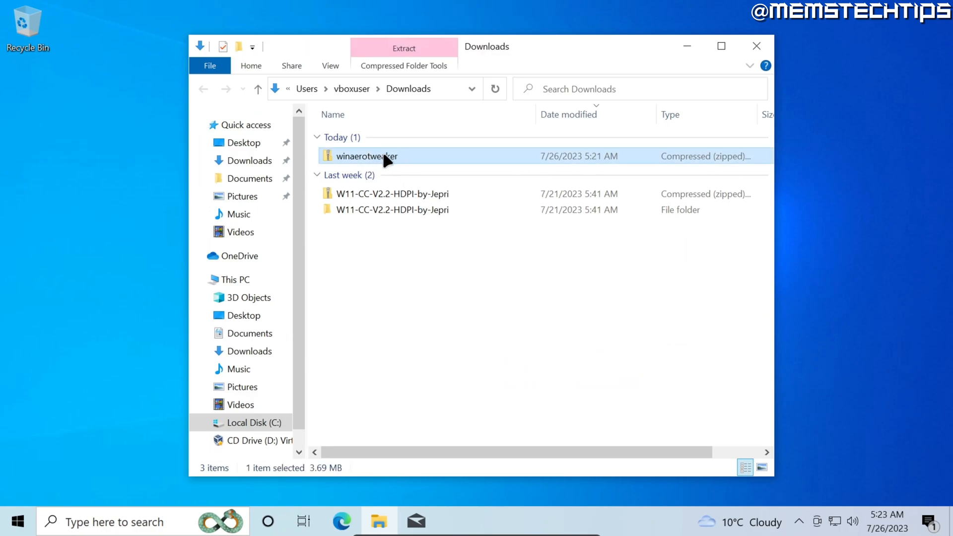
pyautogui.rightClick(416, 160)
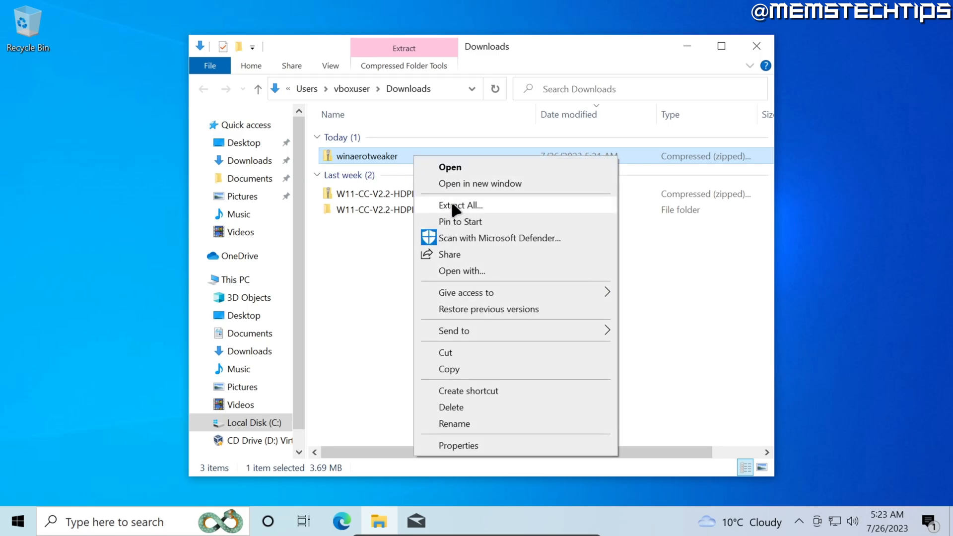
pyautogui.click(505, 211)
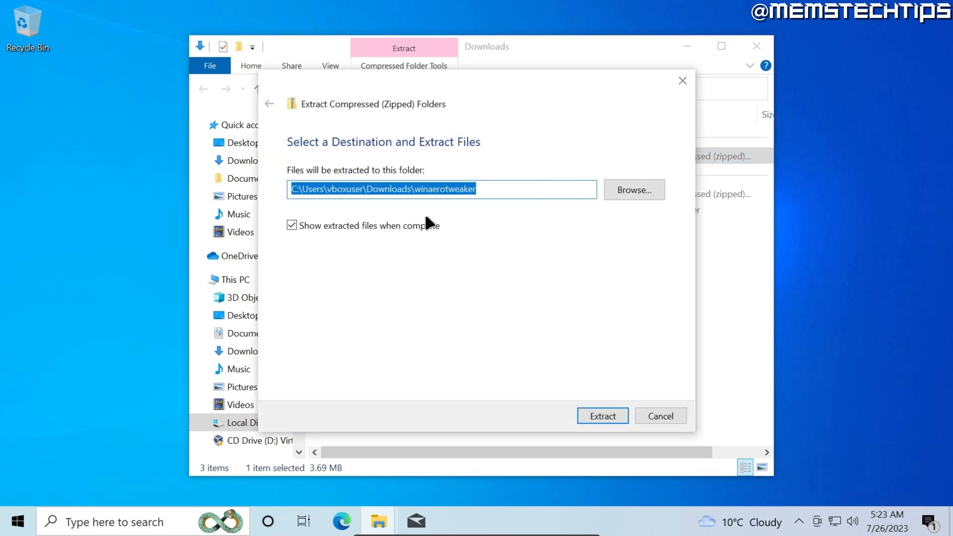
pyautogui.click(603, 416)
pyautogui.click(392, 159)
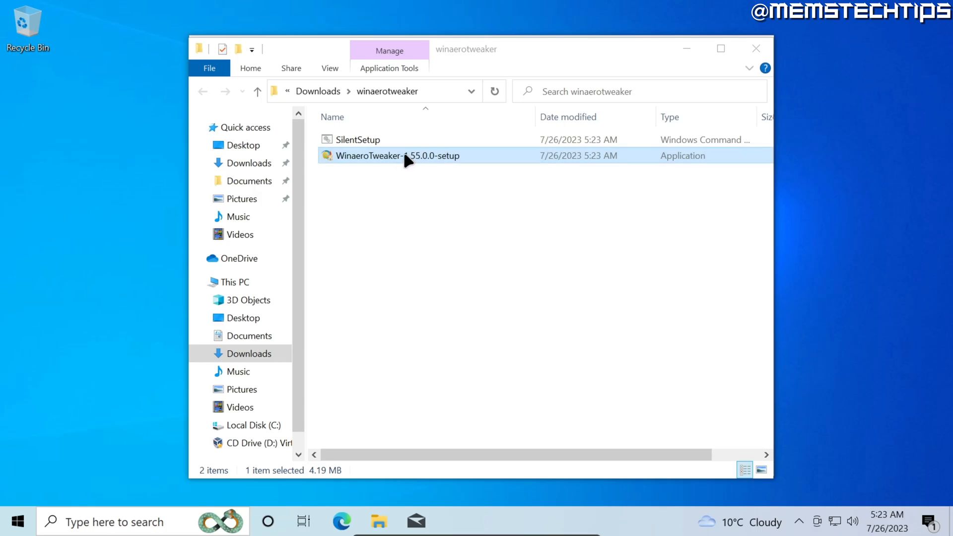
# - Run the Winaero Tweaker setup with admin rights, keep Portable mode and accept the license
pyautogui.doubleClick(396, 156)
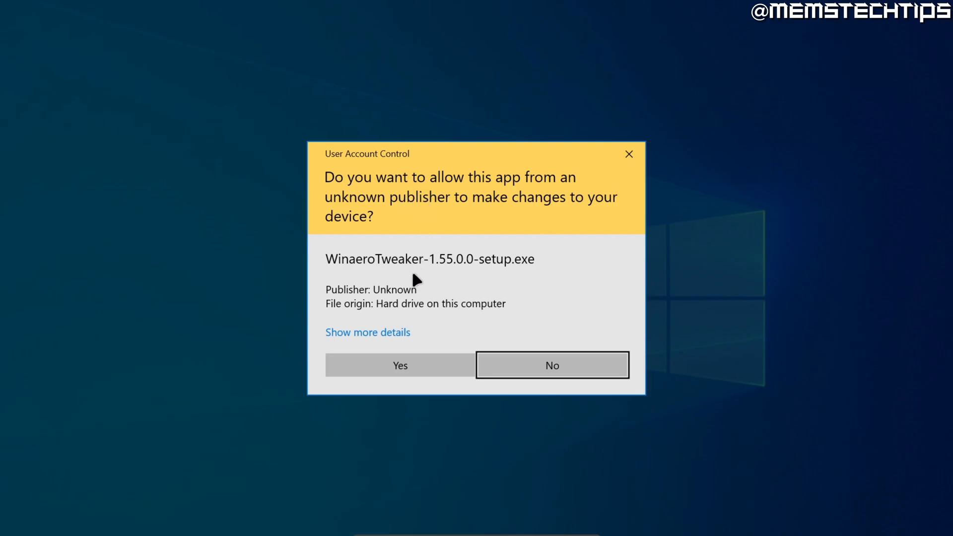
pyautogui.click(422, 365)
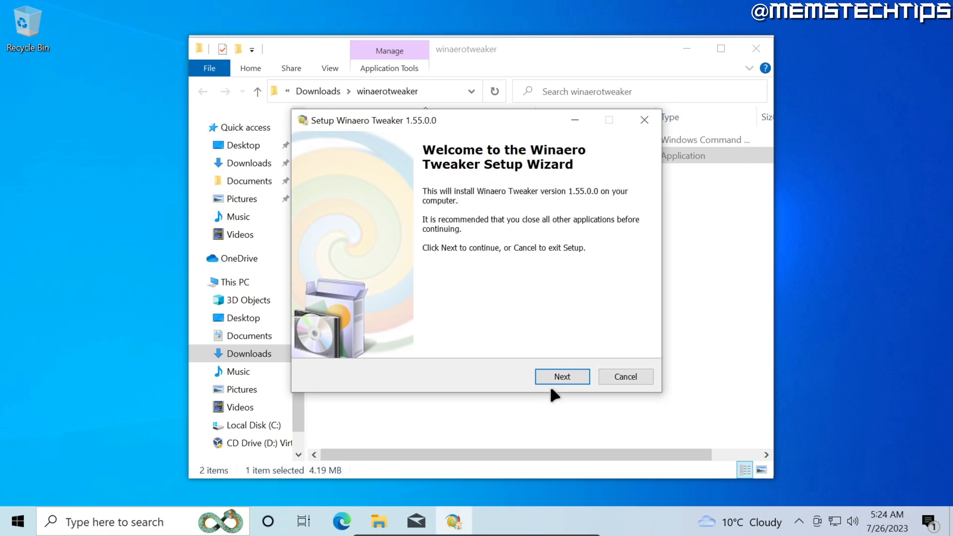
pyautogui.click(582, 382)
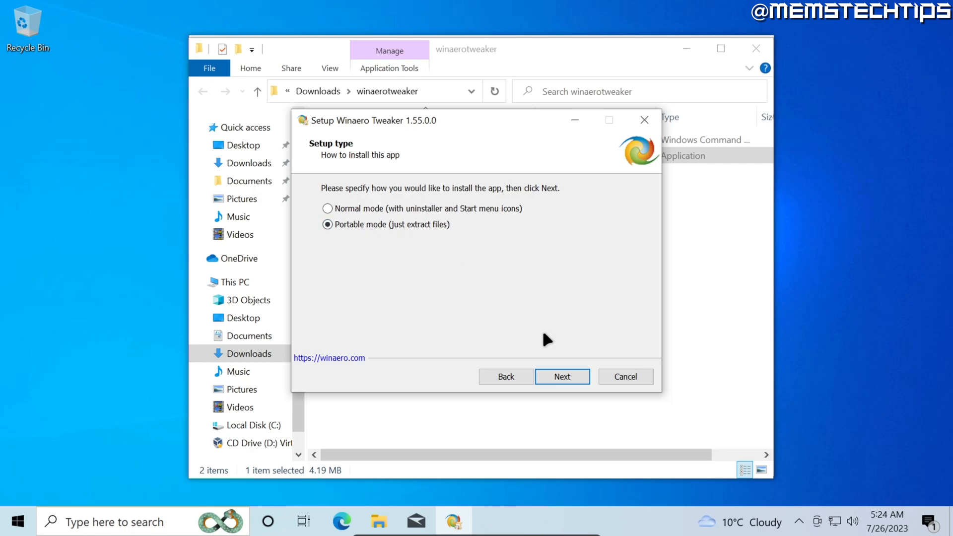
pyautogui.click(572, 374)
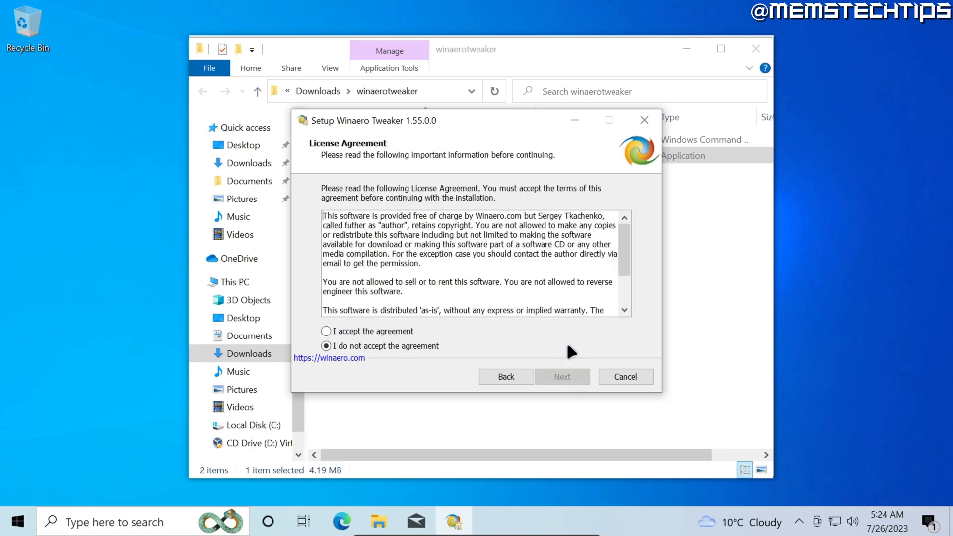
pyautogui.click(326, 331)
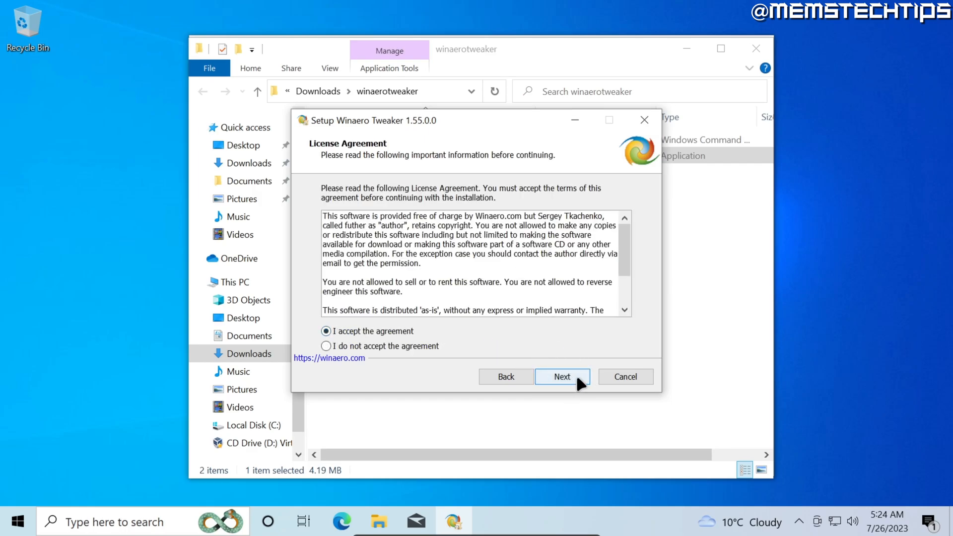
# - Extract the portable files to C:\WinaeroTweaker and finish the setup wizard
pyautogui.click(576, 373)
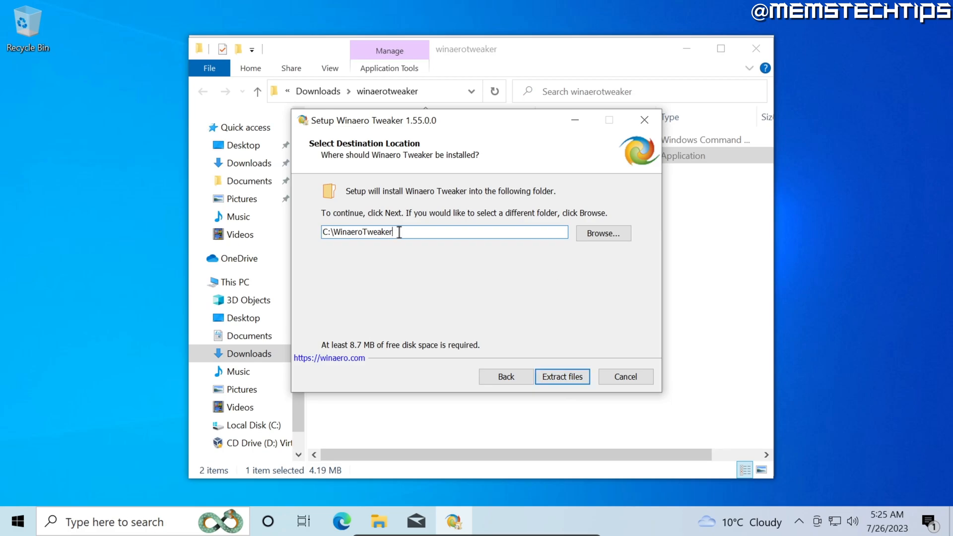
pyautogui.moveTo(399, 231); pyautogui.dragTo(322, 232)
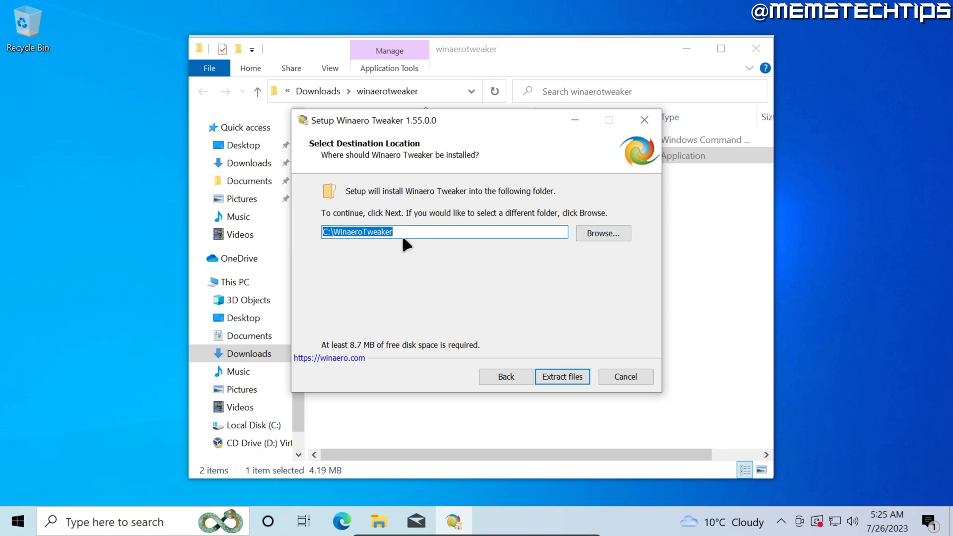
pyautogui.click(563, 376)
pyautogui.click(563, 376)
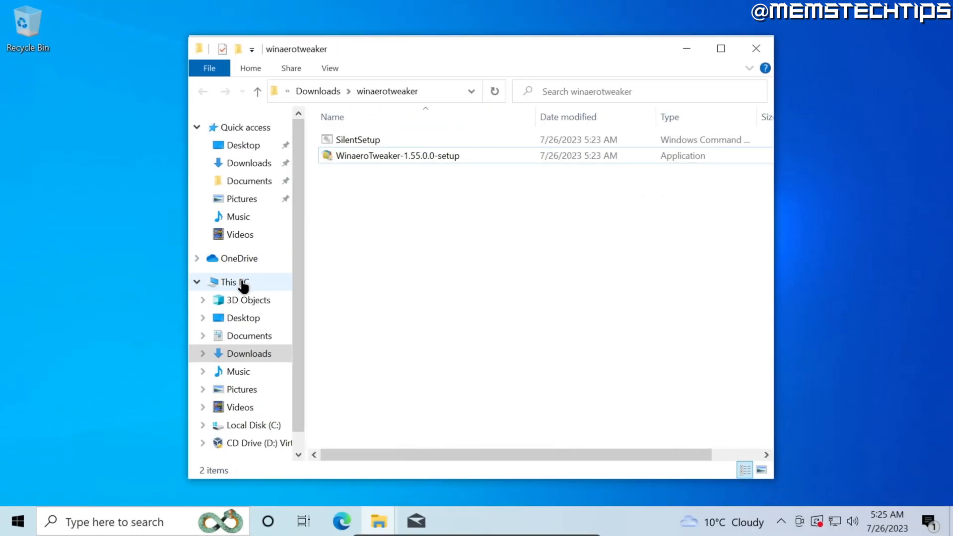
# - Launch WinaeroTweaker.exe from the C:\WinaeroTweaker folder via This PC
pyautogui.click(241, 280)
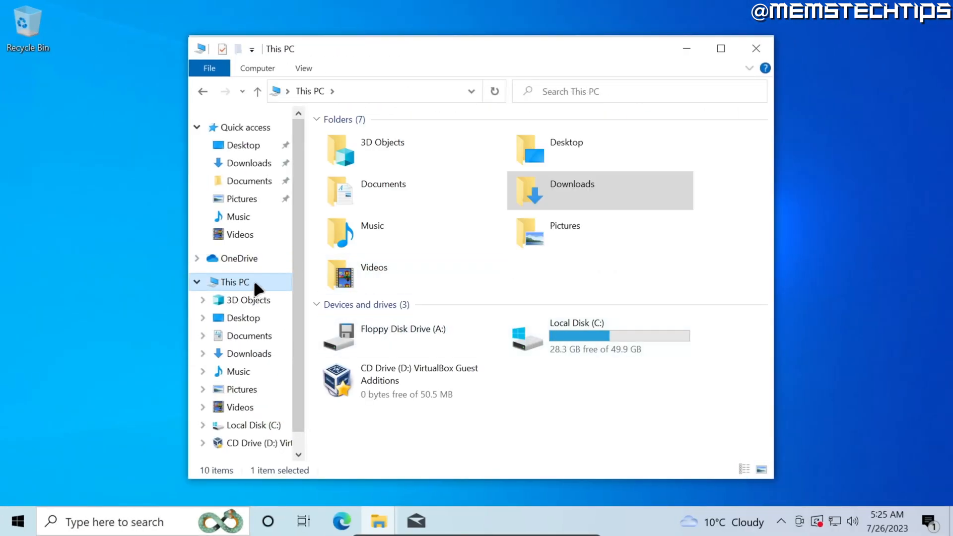
pyautogui.doubleClick(577, 336)
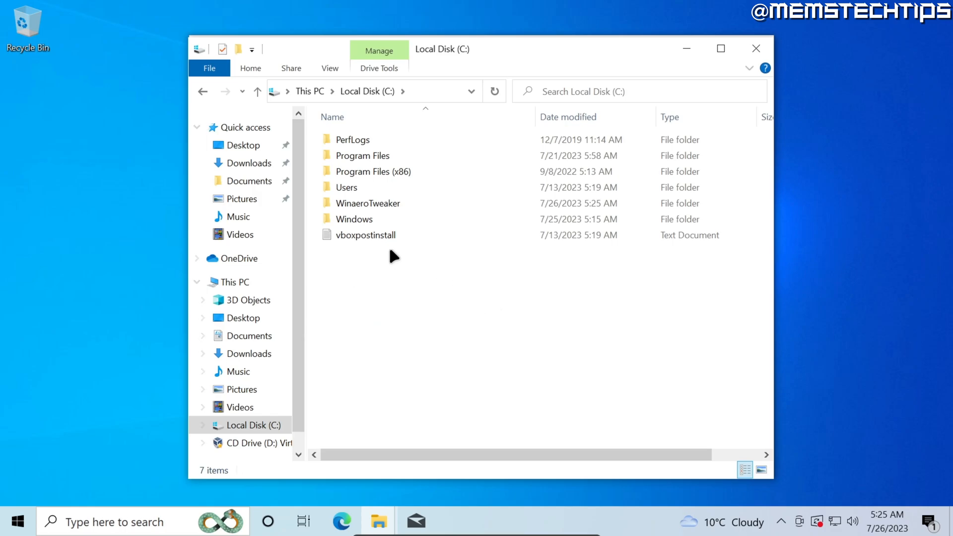
pyautogui.moveTo(368, 203)
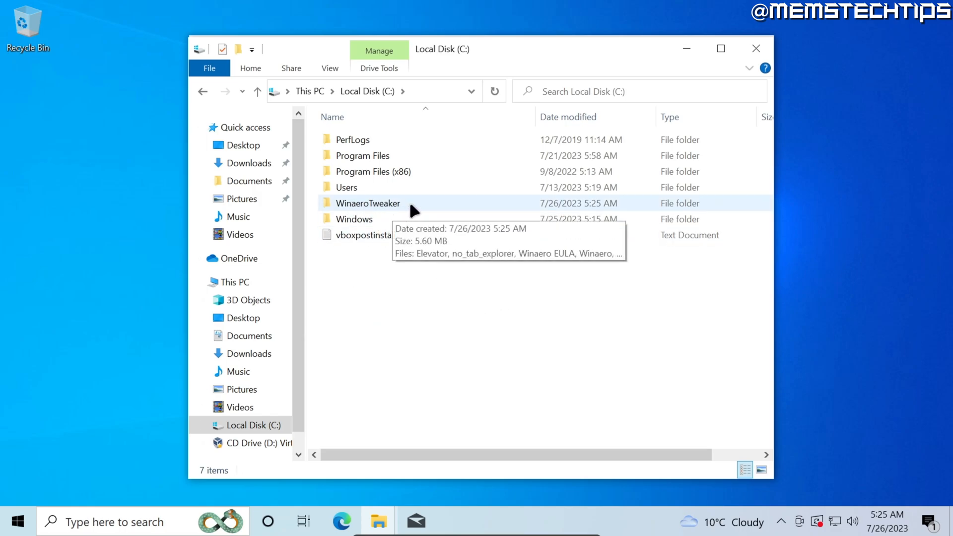
pyautogui.doubleClick(406, 203)
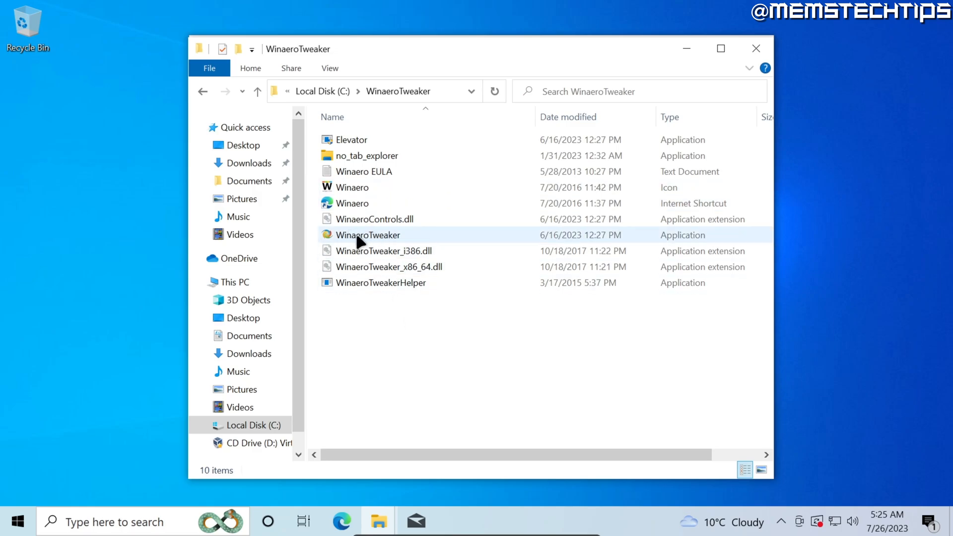
pyautogui.doubleClick(407, 231)
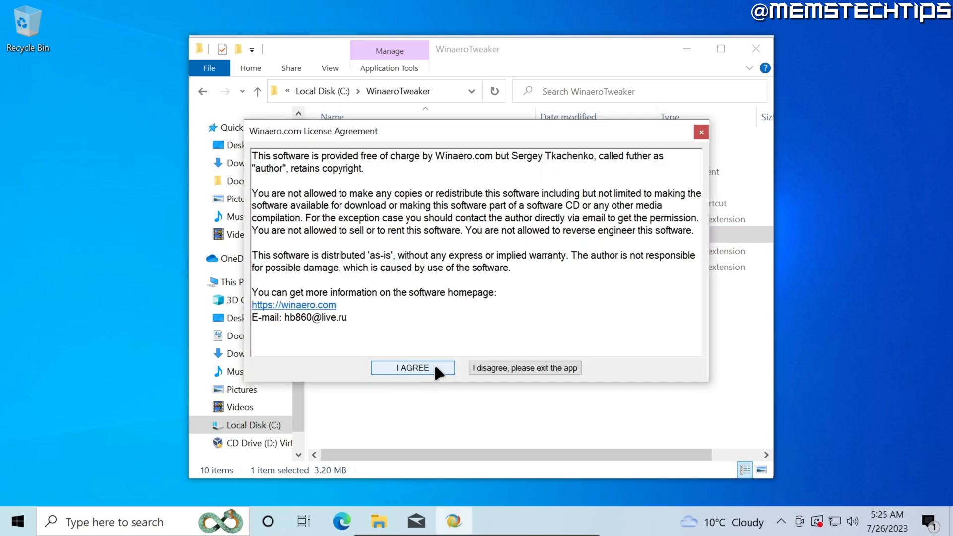
# - Agree to the Winaero Tweaker license and allow it to run as administrator
pyautogui.click(413, 368)
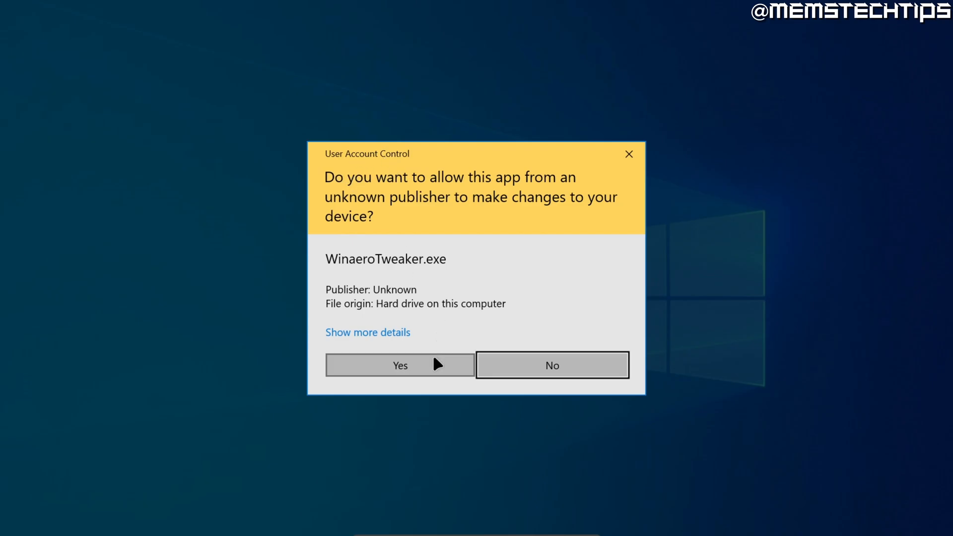
pyautogui.click(434, 366)
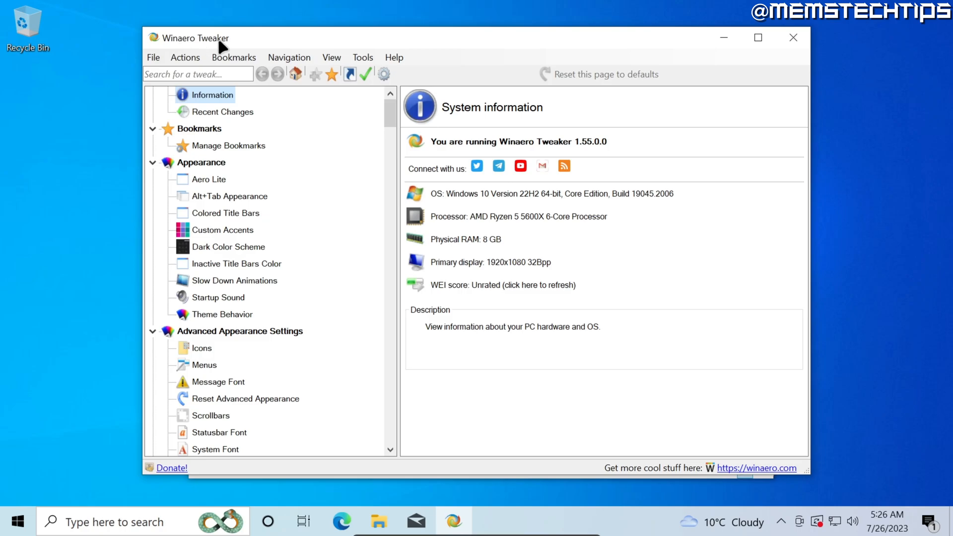
pyautogui.scroll(1, 275, 126)
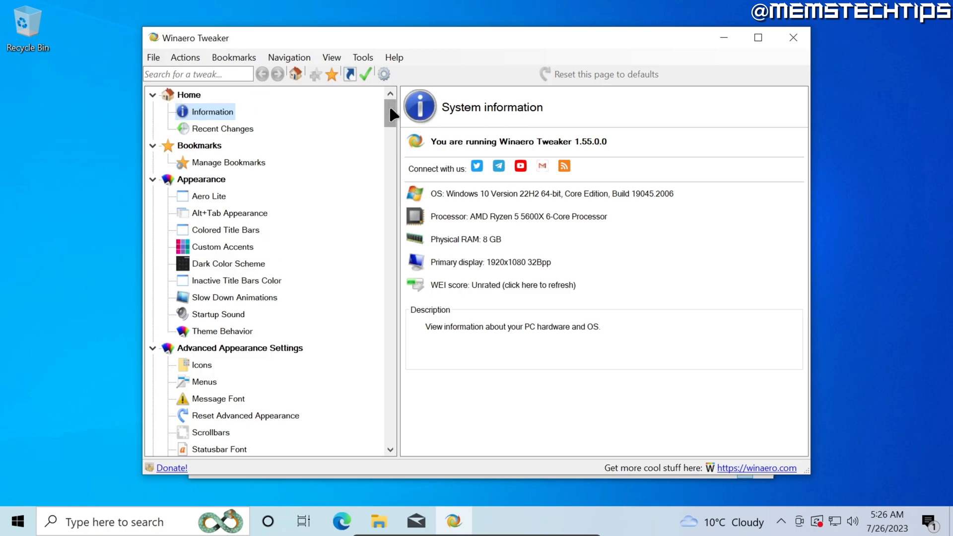
pyautogui.moveTo(390, 105); pyautogui.dragTo(389, 130)
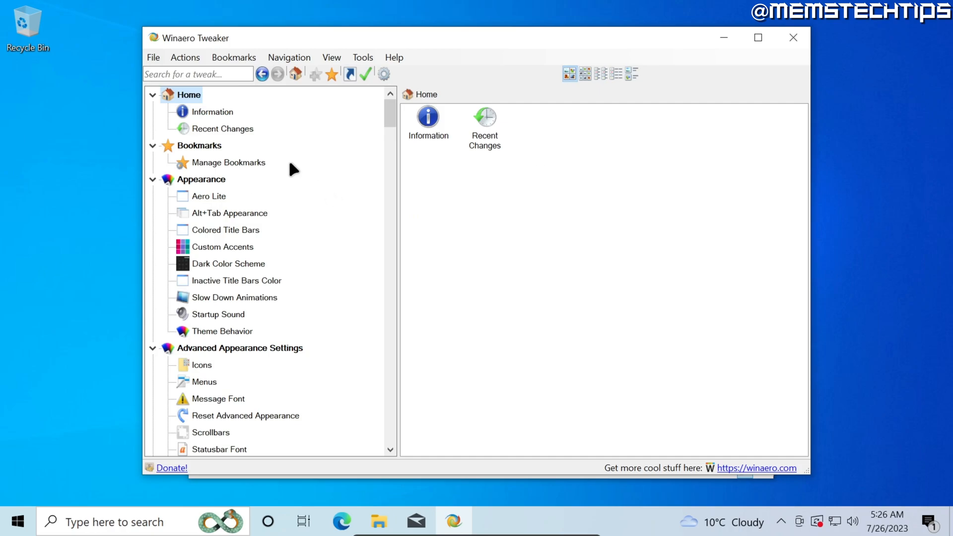
# - Search the tweaks for 'arrow' and open the Shortcuts \ Shortcut Arrow page
pyautogui.click(192, 74)
pyautogui.click(189, 74)
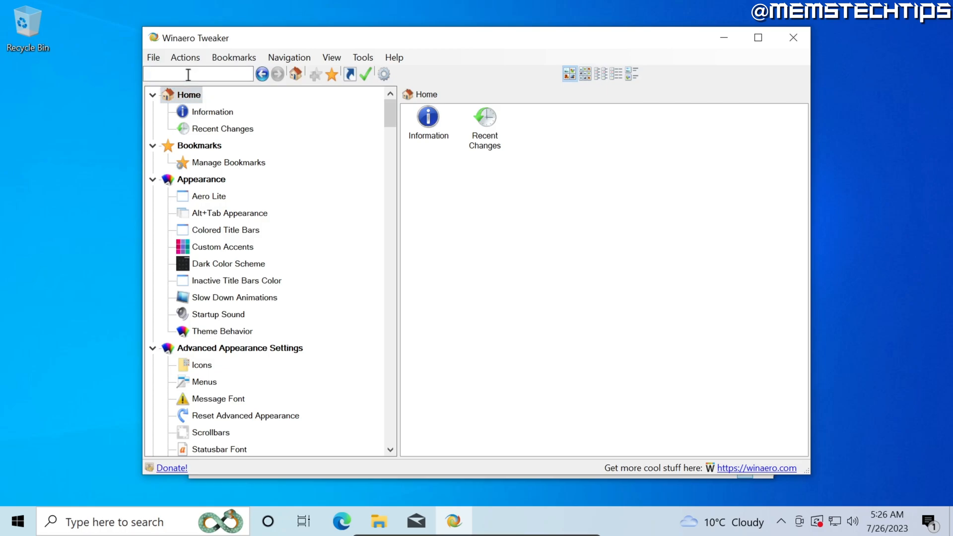
pyautogui.write('arrow')
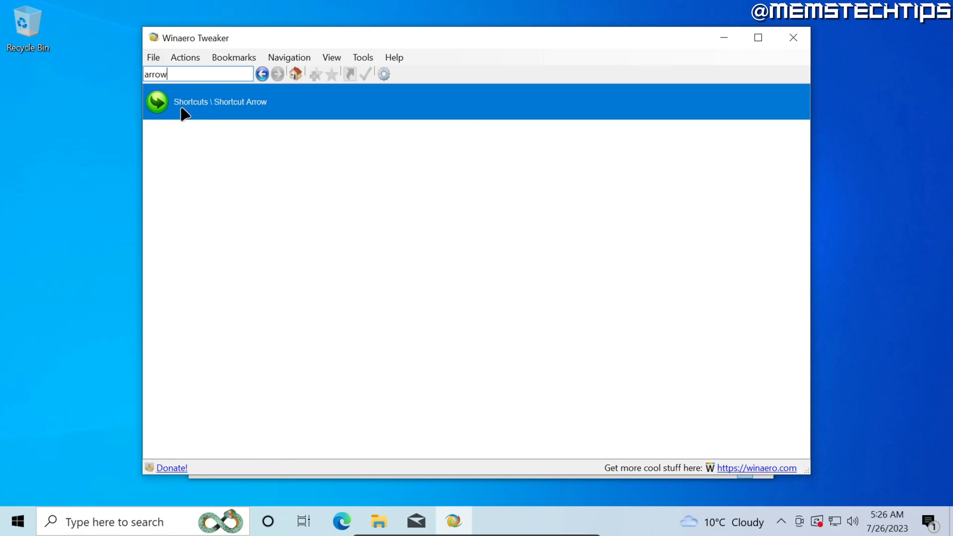
pyautogui.doubleClick(231, 106)
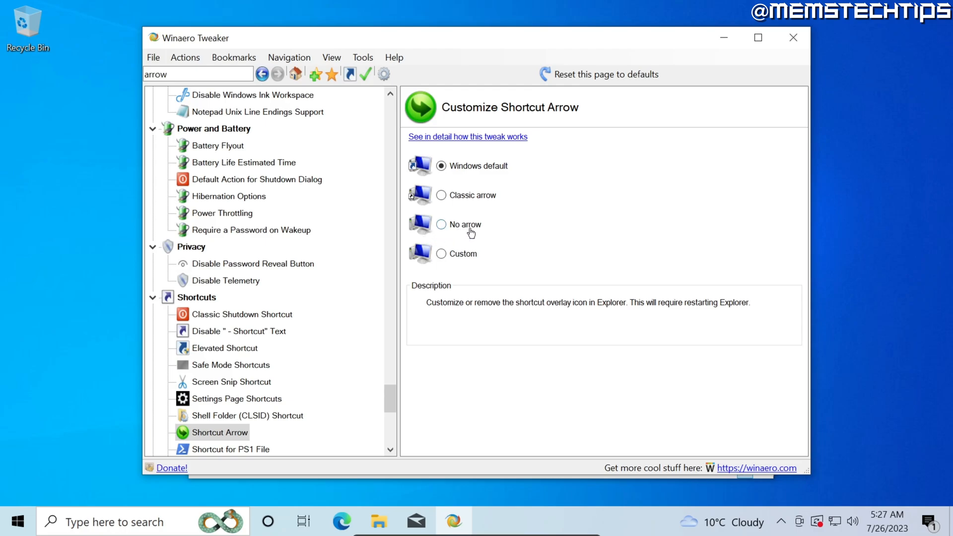
# - Set Shortcut Arrow to No arrow, restart Explorer and minimize to reveal arrow-free desktop shortcuts
pyautogui.click(441, 225)
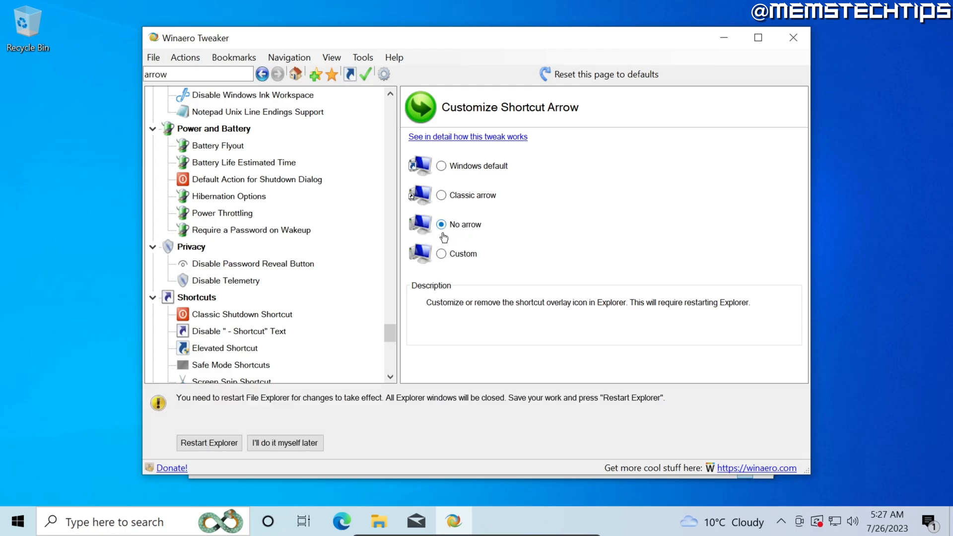
pyautogui.click(206, 442)
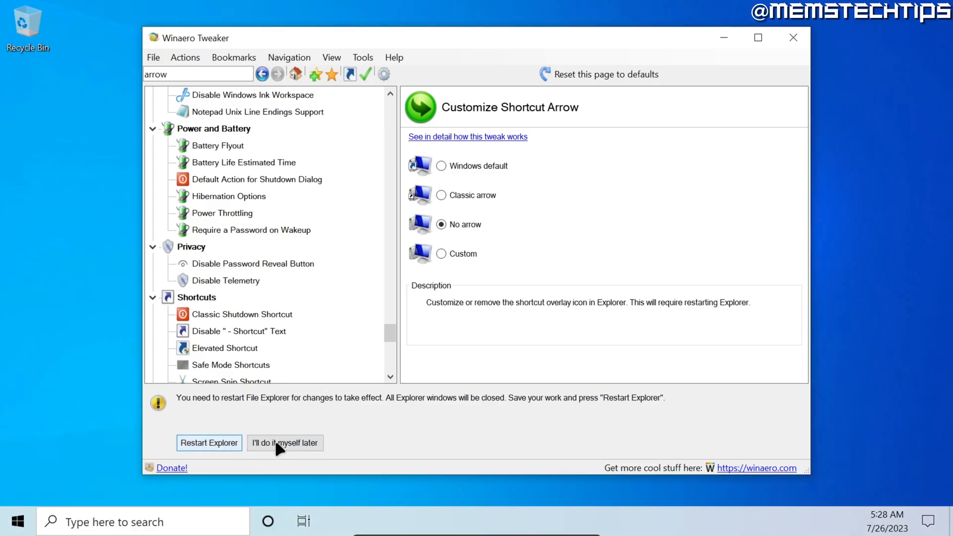
pyautogui.click(274, 442)
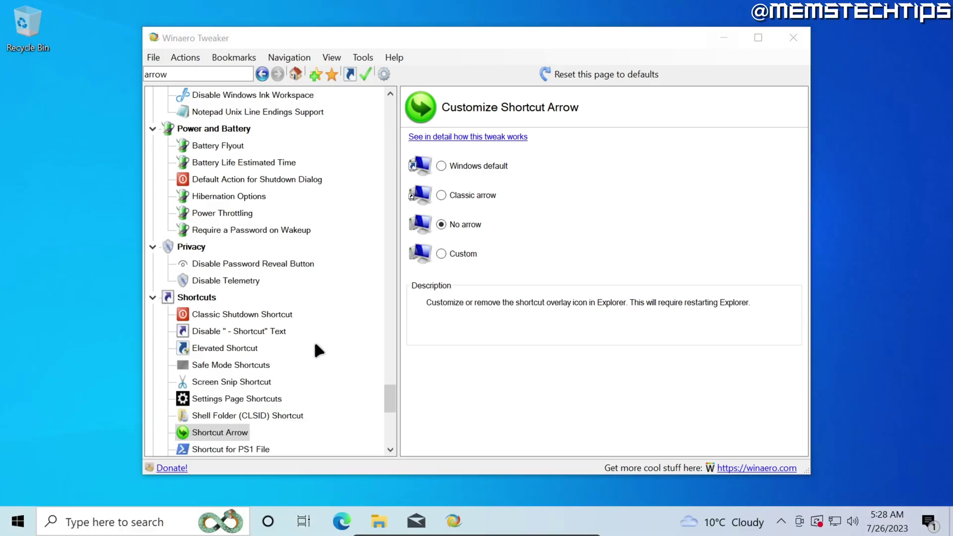
pyautogui.click(723, 38)
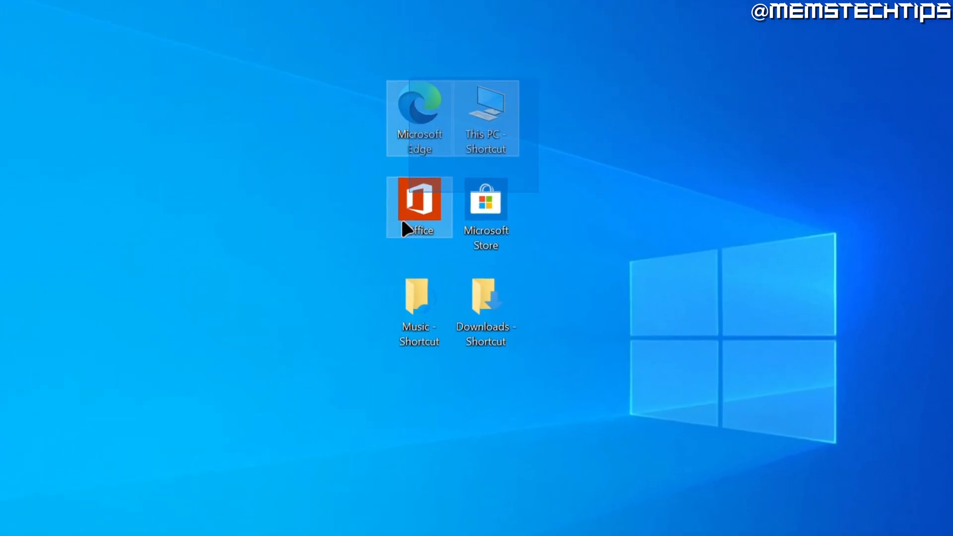